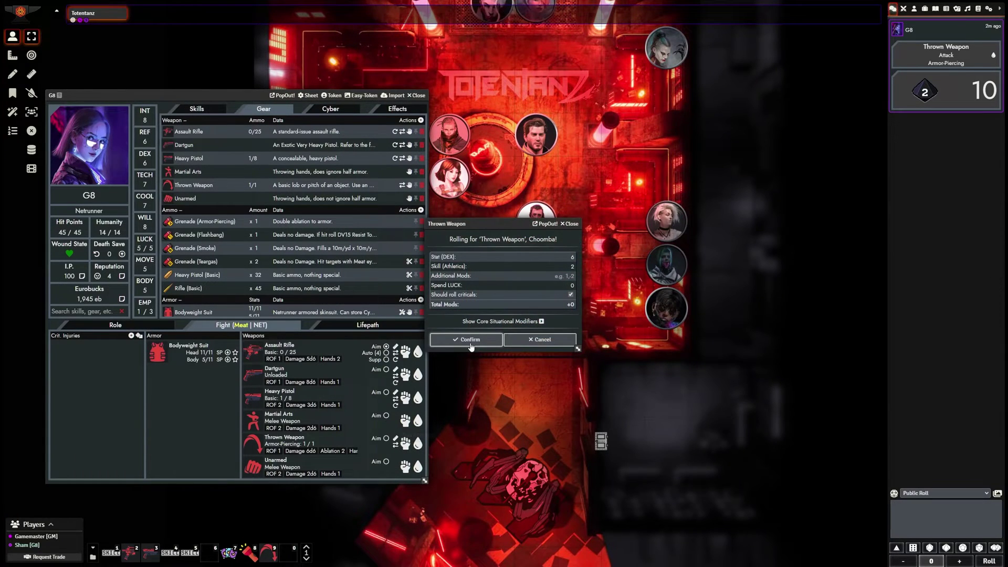
Step: Confirm G8's Thrown Weapon grenade attack (28) and close G8's character sheet
left_click(471, 341)
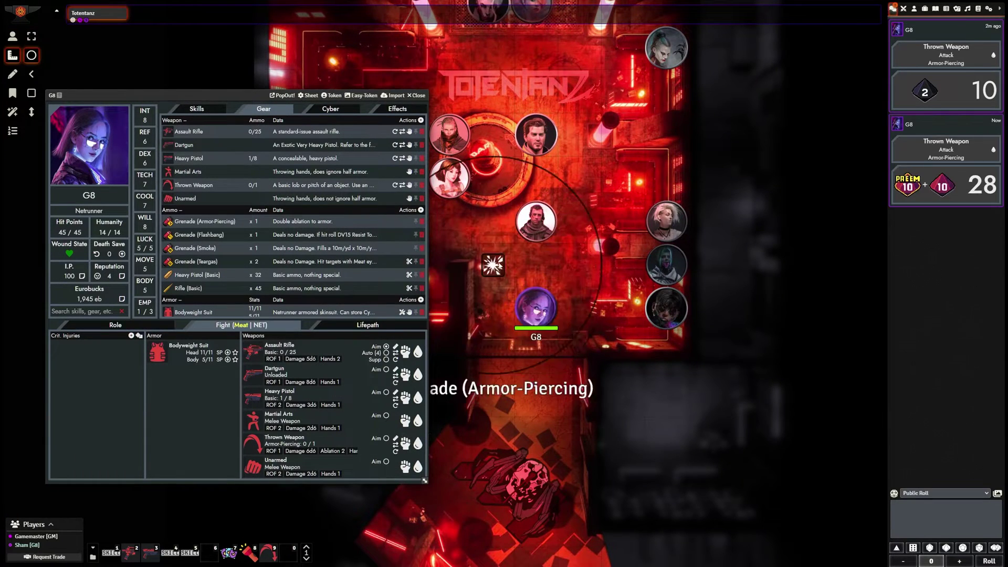
left_click(417, 96)
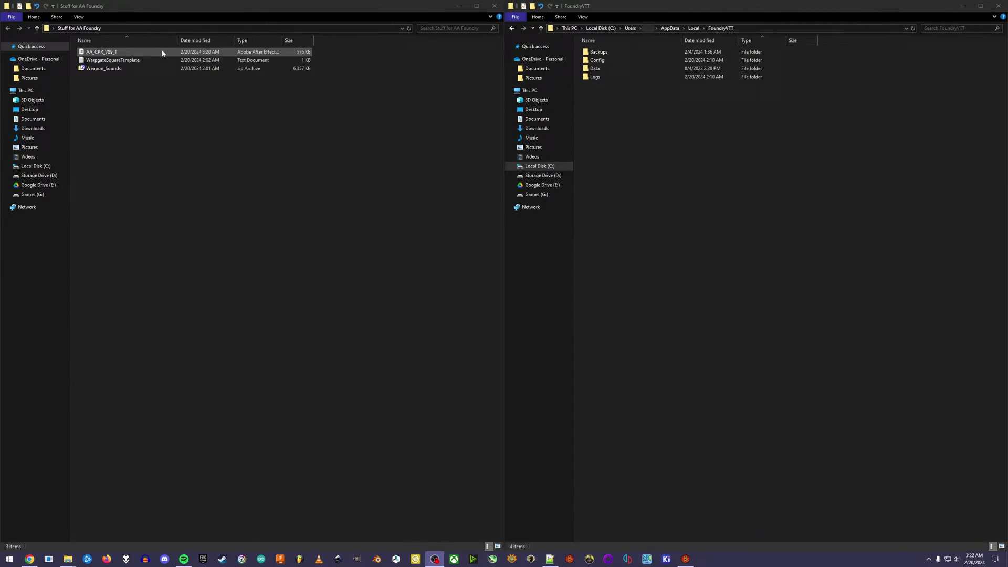
Step: Extract the Weapon Sounds folder from Weapon_Sounds.zip into FoundryVTT > Data > assets
double_click(113, 69)
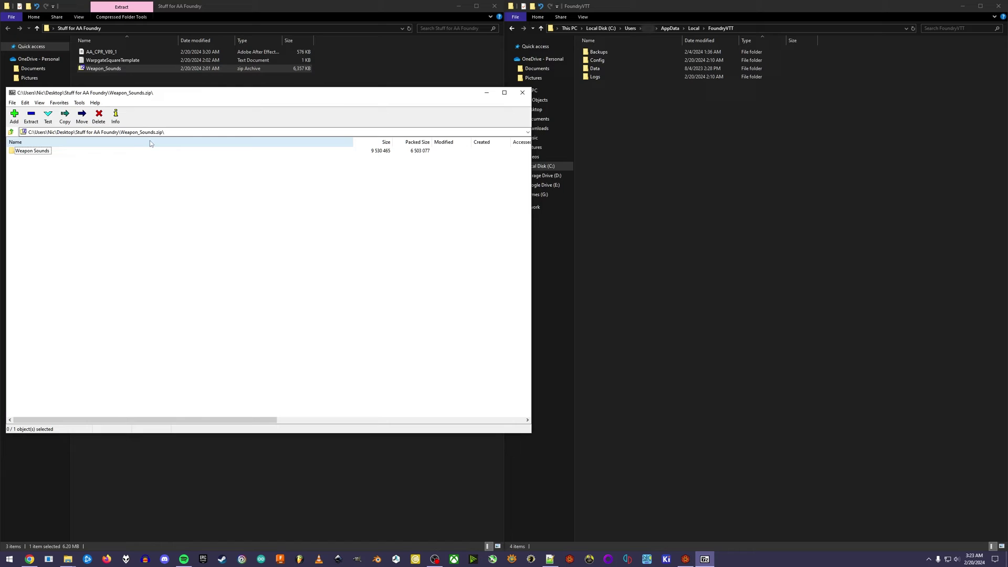
left_click(651, 190)
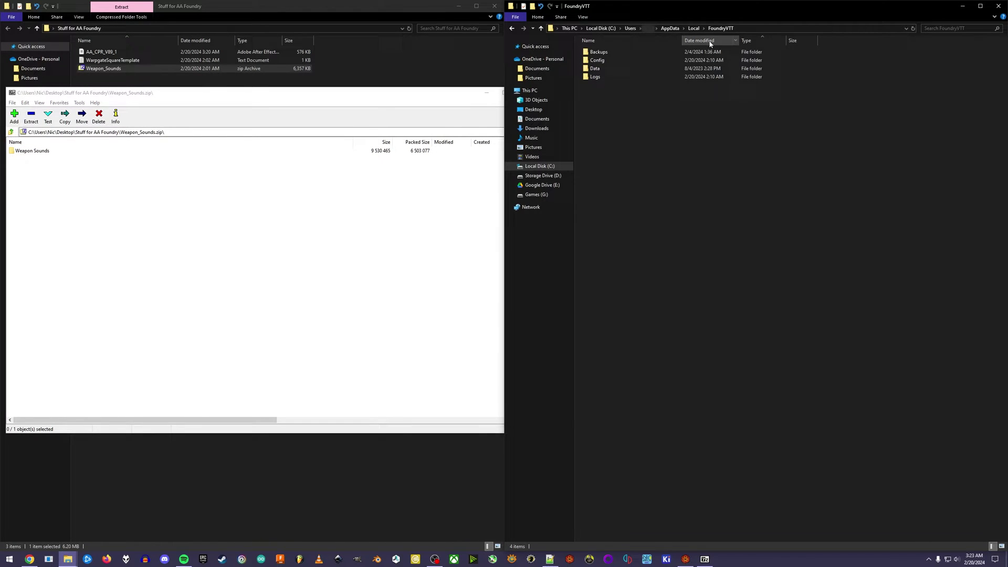
double_click(597, 69)
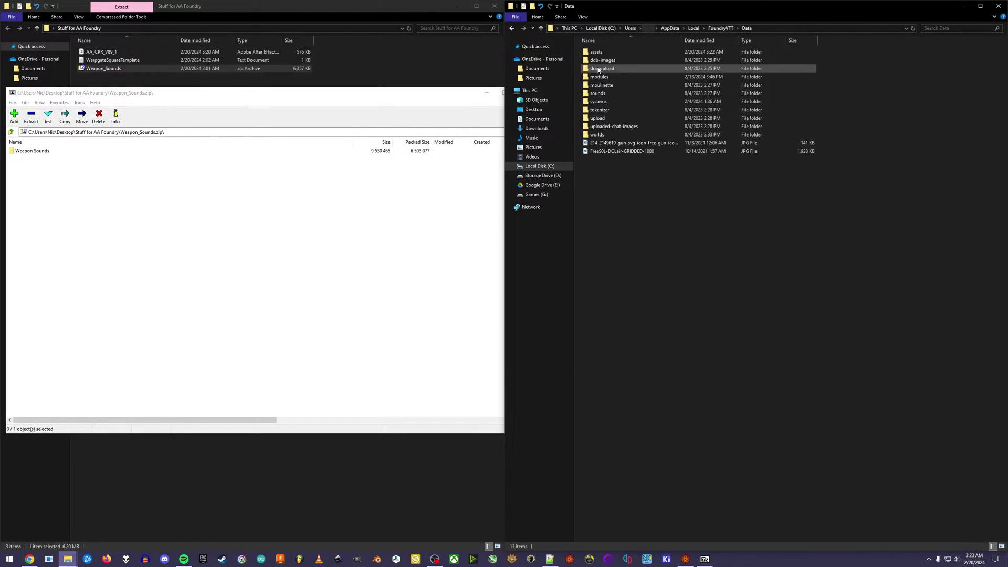
double_click(621, 51)
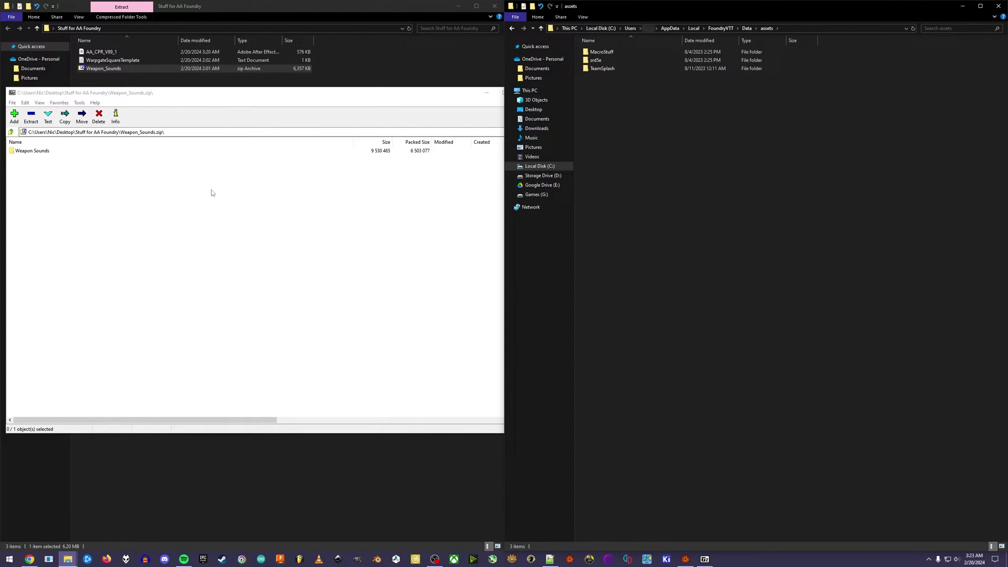
left_click_drag(29, 153, 640, 215)
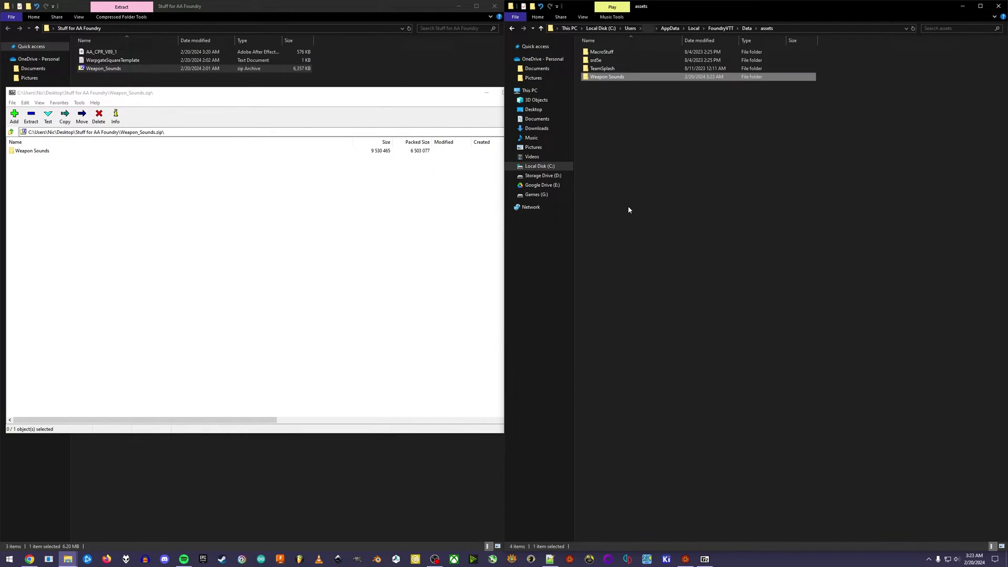
left_click(482, 94)
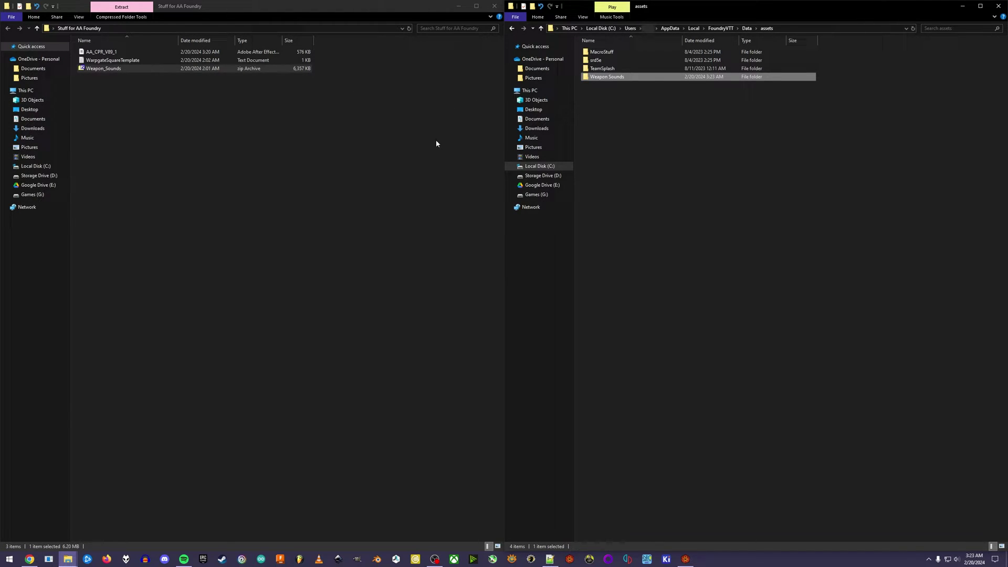
Step: List Foundry's seven active modules, including Automated Animations, Sequencer and Warp Gate
left_click(686, 557)
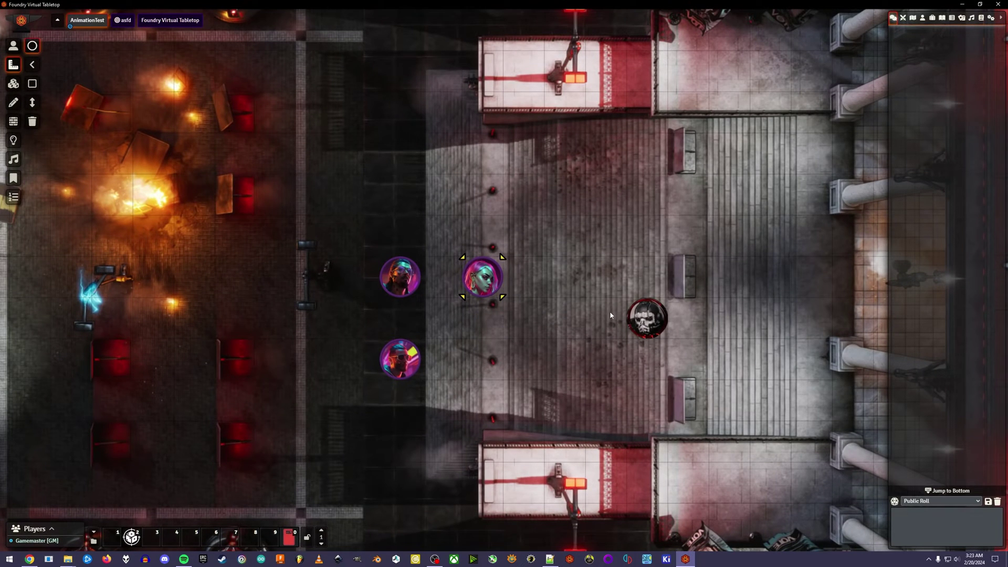
left_click(990, 17)
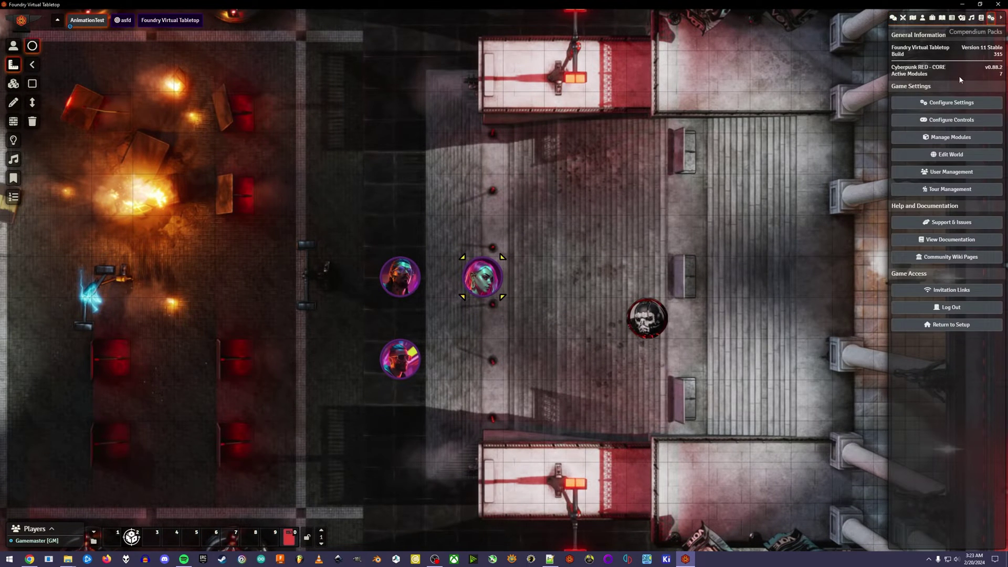
left_click(952, 138)
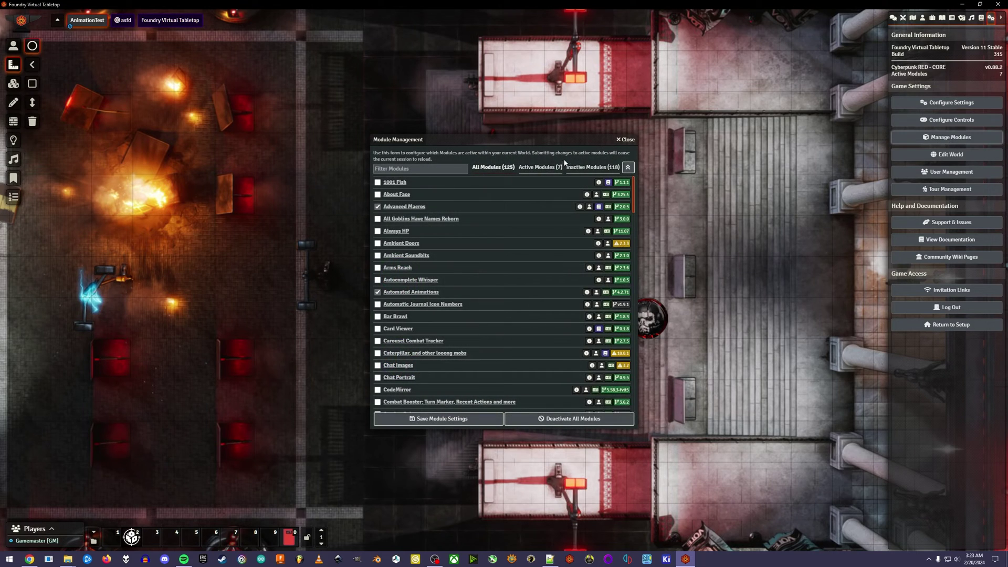
left_click(539, 166)
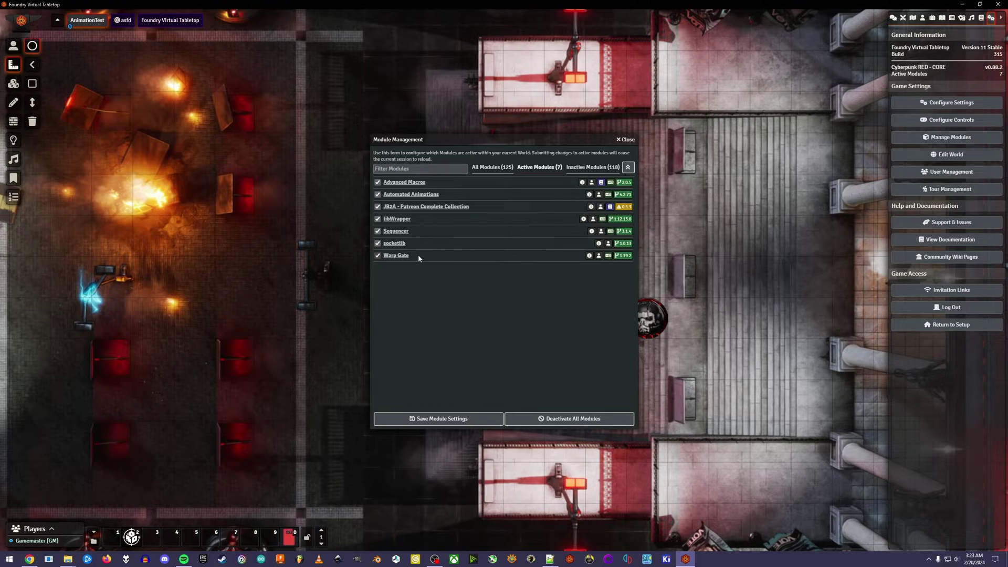
Step: Create an empty script macro named WarpgateSquareTemplate in the Macro Directory
left_click(629, 139)
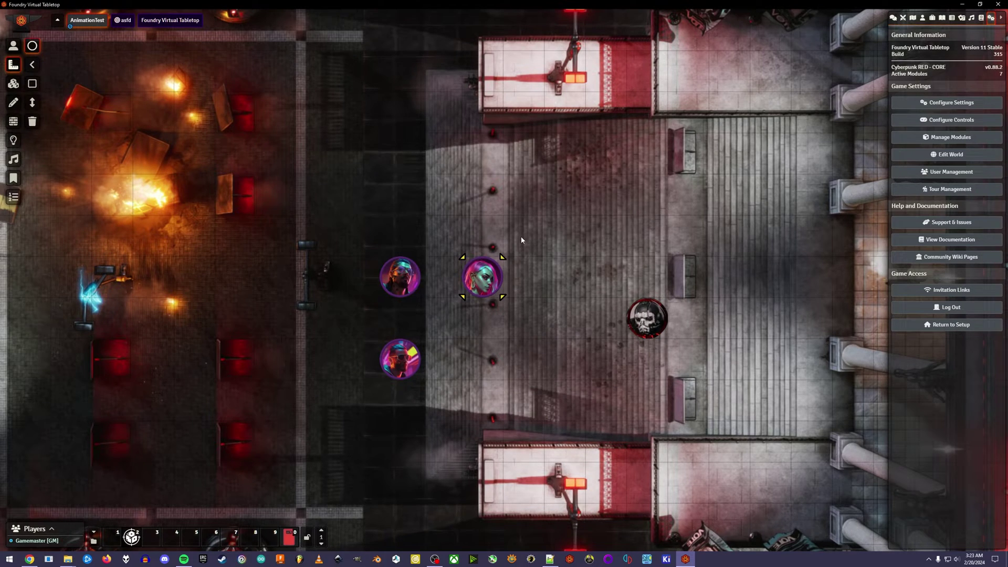
left_click(94, 540)
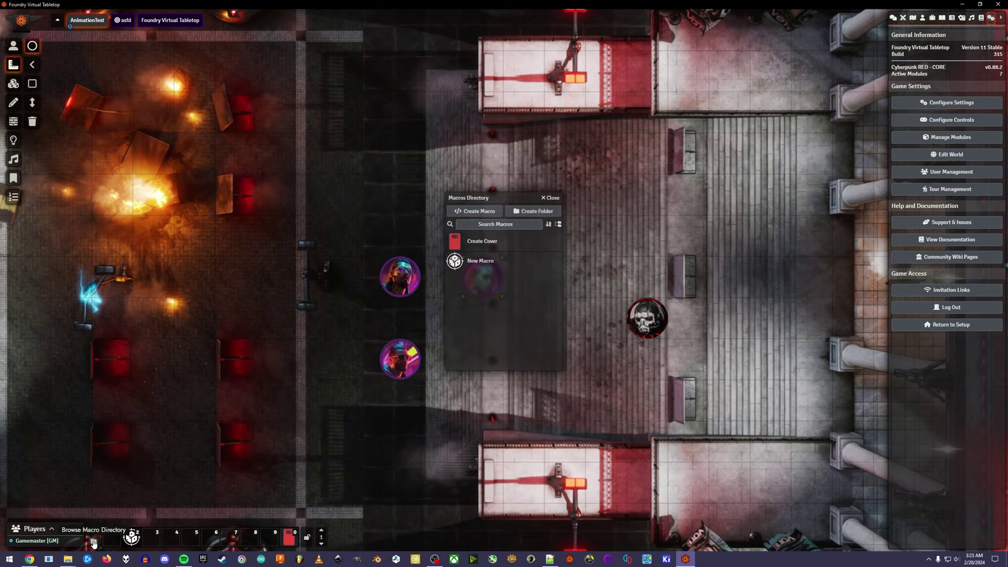
left_click(479, 211)
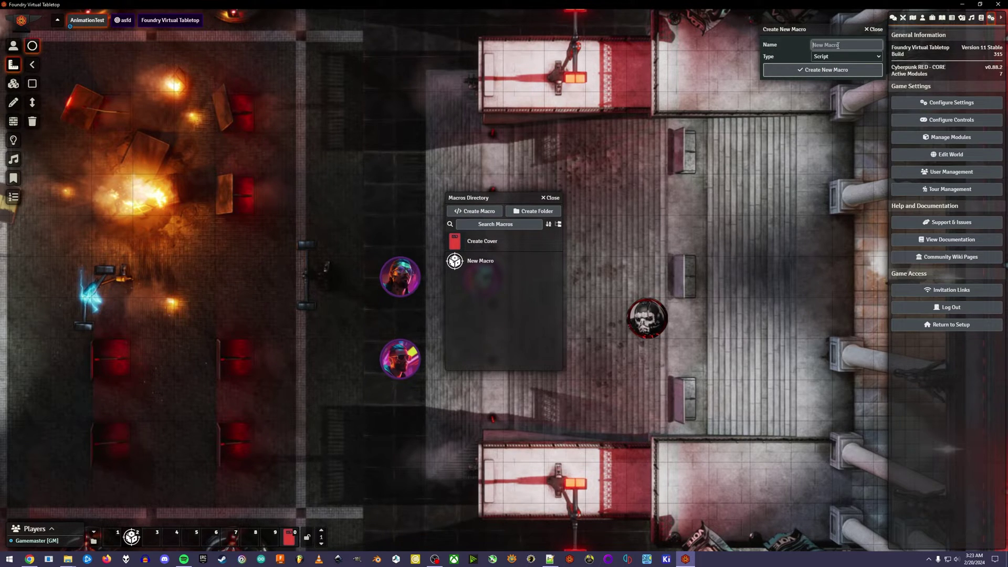
type("WarpgateSquareTemplate")
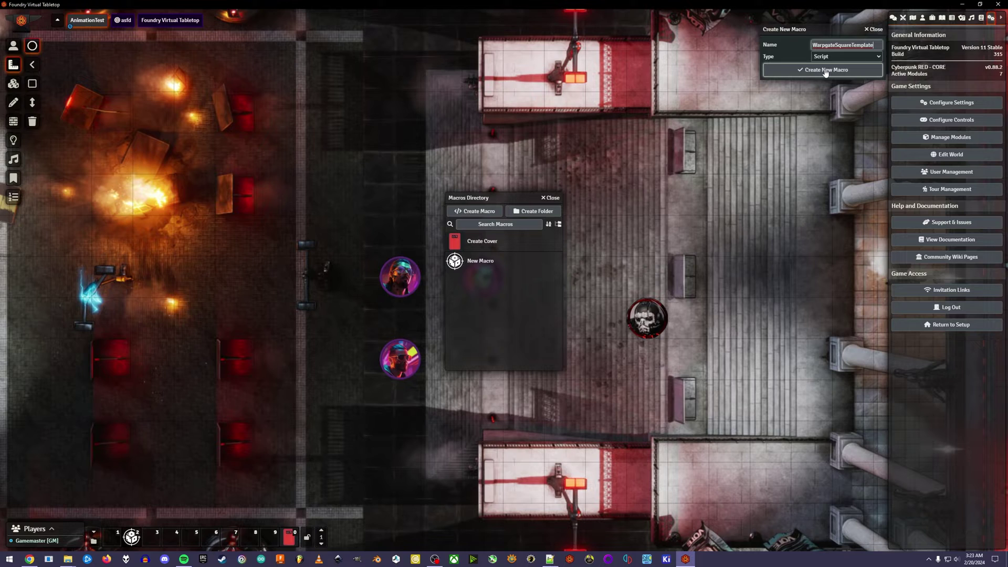
left_click(828, 71)
left_click(827, 71)
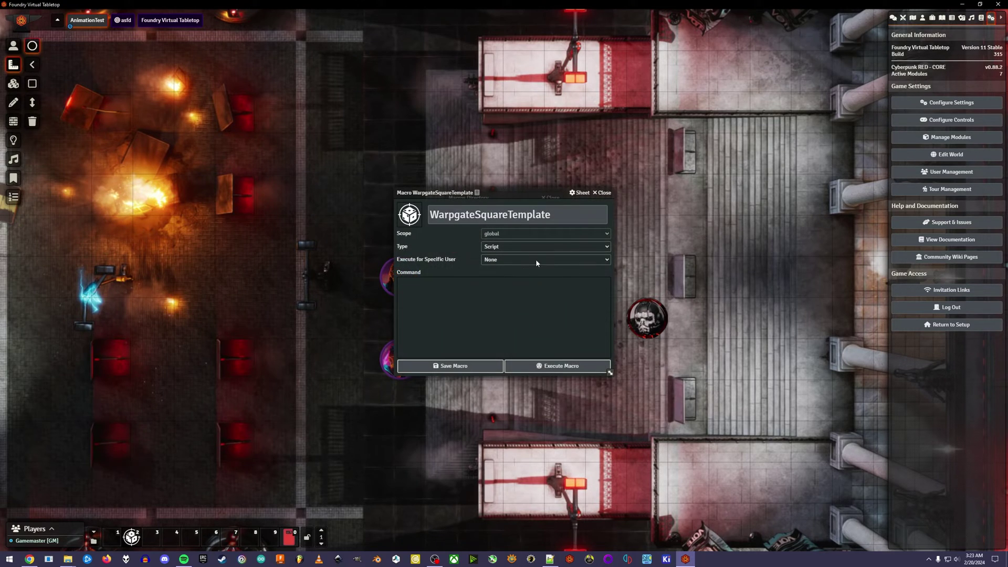
left_click(68, 559)
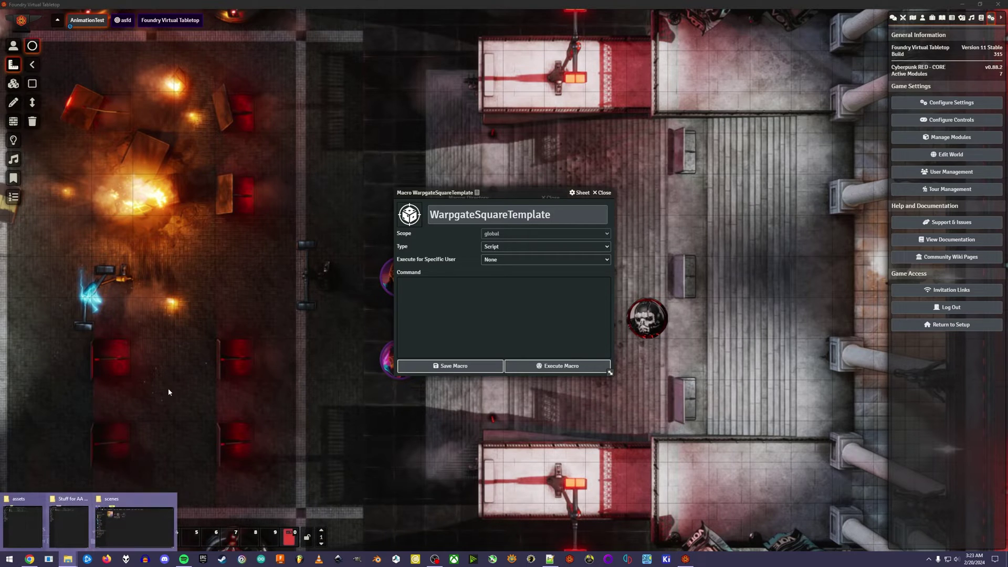
Step: Paste the WarpgateSquareTemplate script from Notepad into the macro's command and save it
left_click(60, 520)
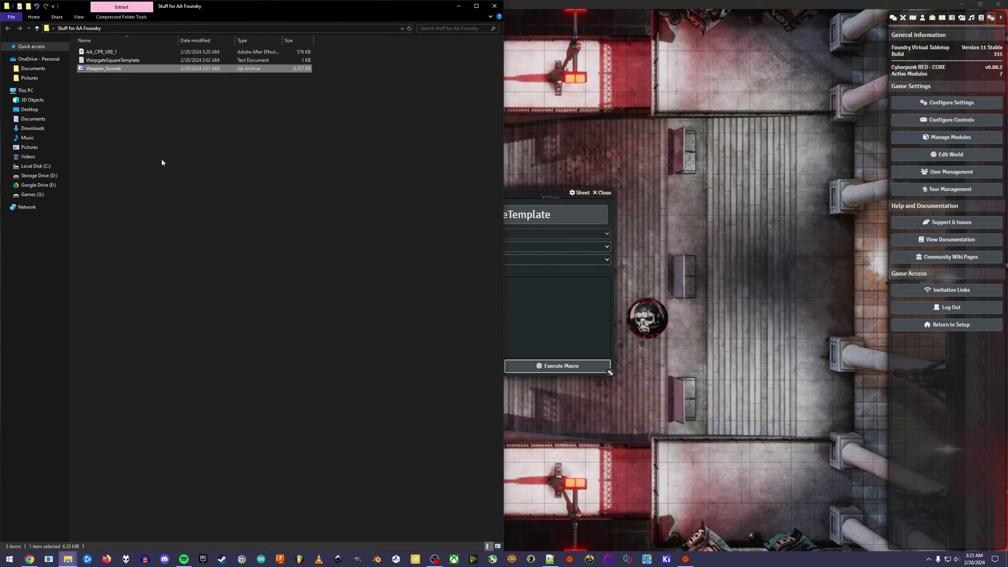
left_click(109, 62)
double_click(108, 62)
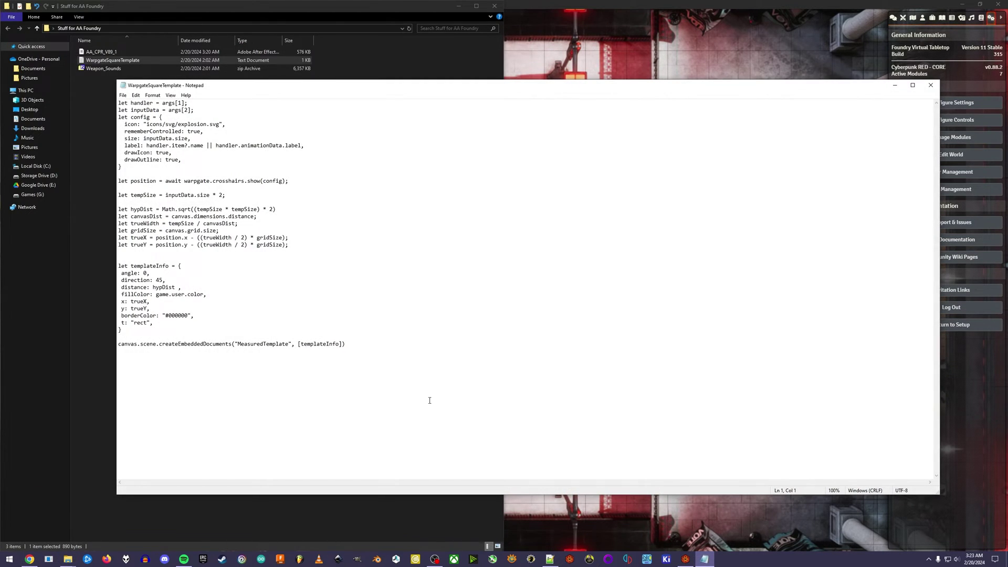
key("ctrl+a")
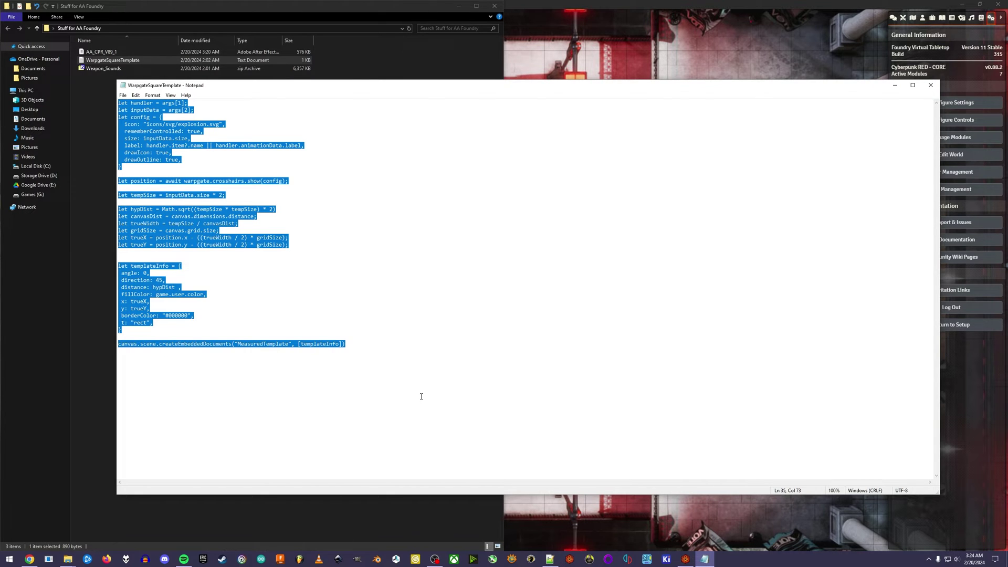
left_click(930, 84)
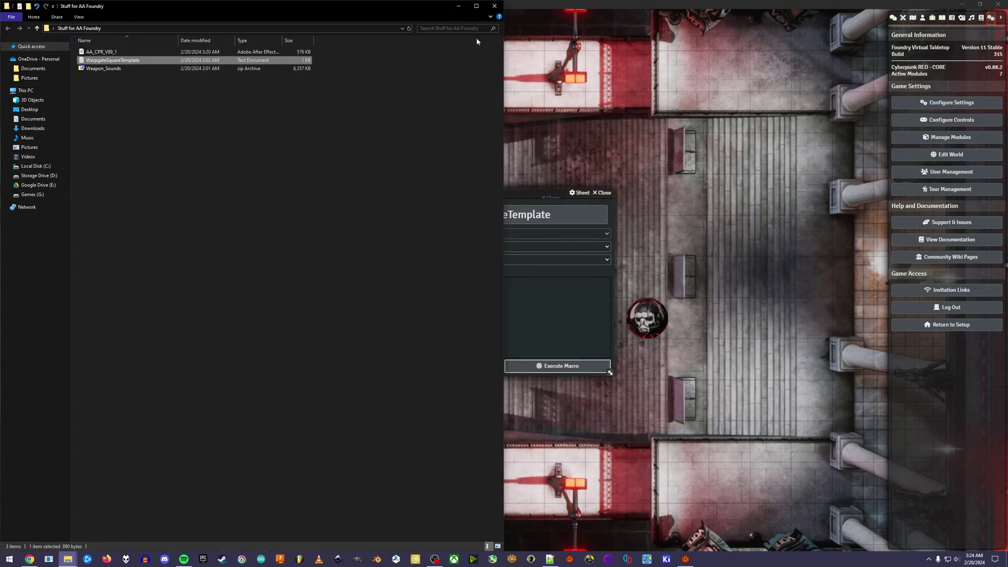
left_click(467, 5)
left_click(501, 316)
key("ctrl+v")
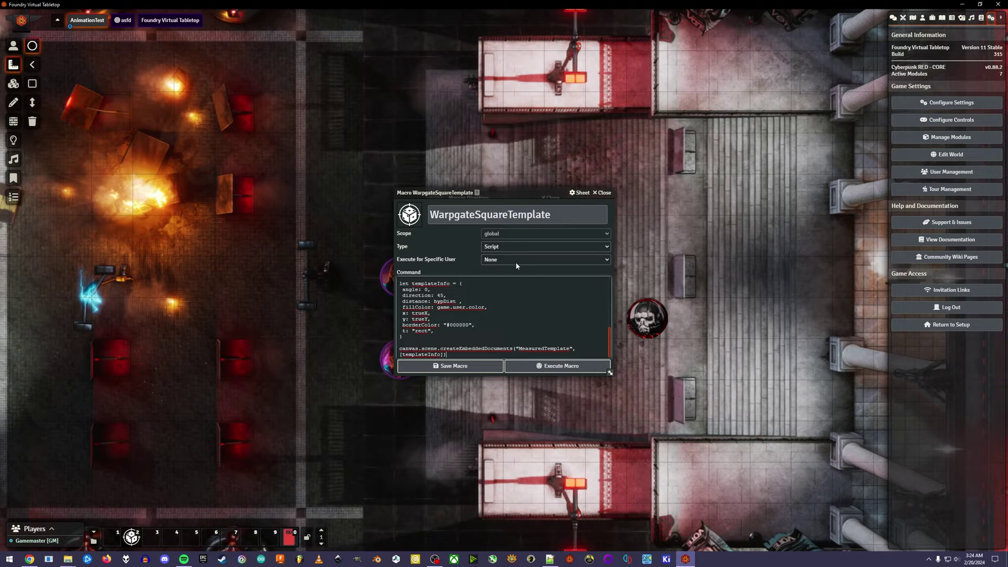
left_click(466, 368)
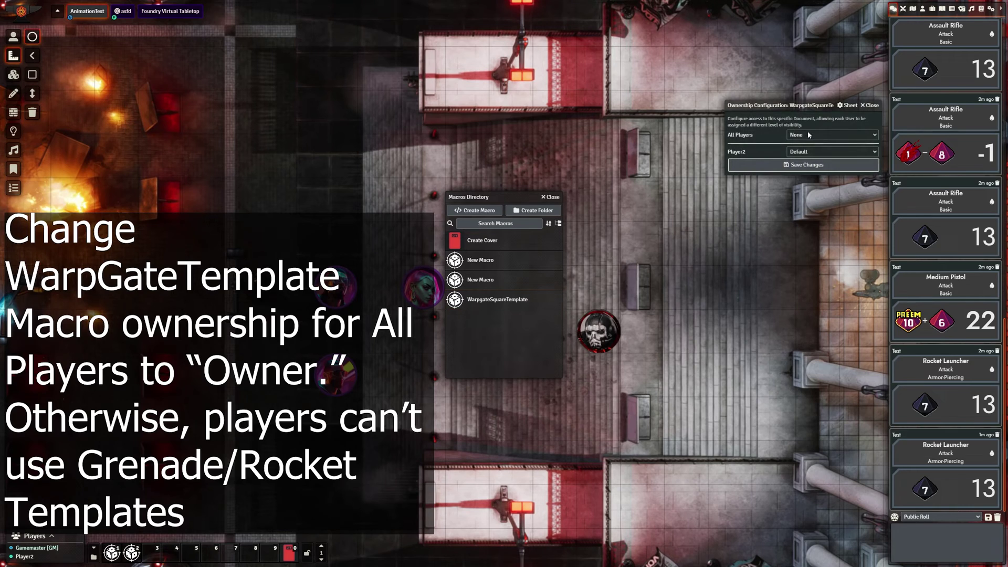
Step: Give All Players Owner permission on the macro and save the ownership changes
left_click(819, 135)
left_click(799, 162)
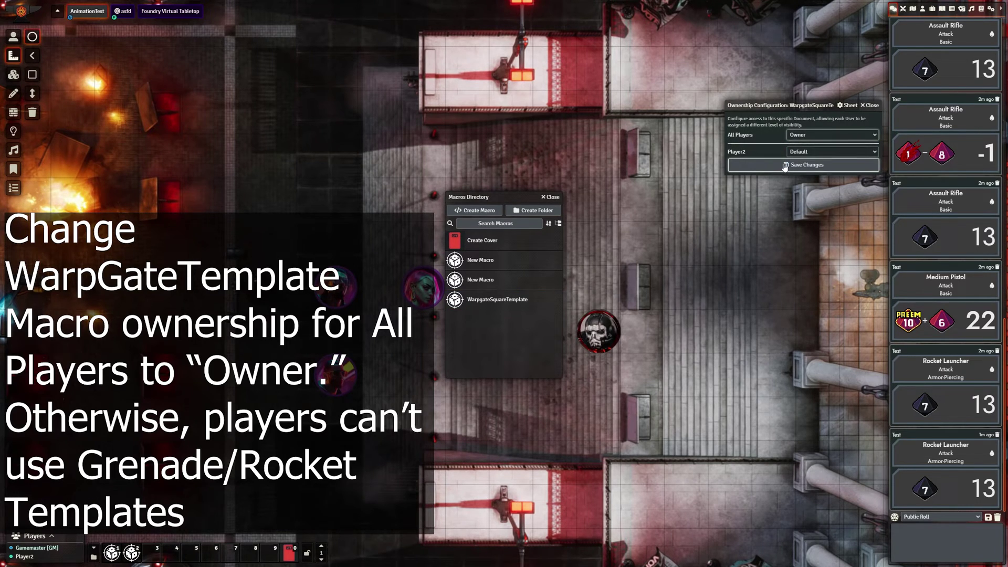
left_click(779, 164)
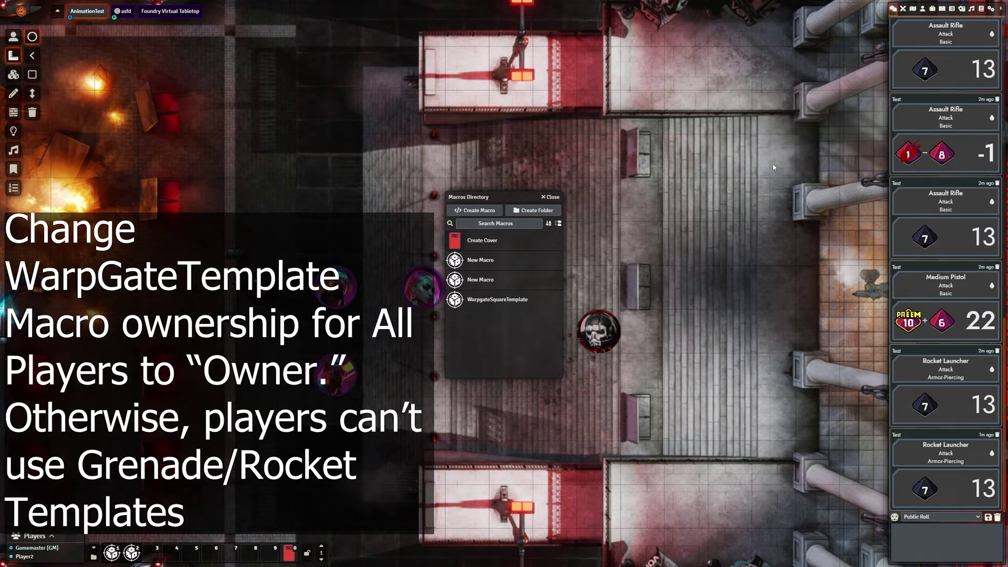
left_click(550, 197)
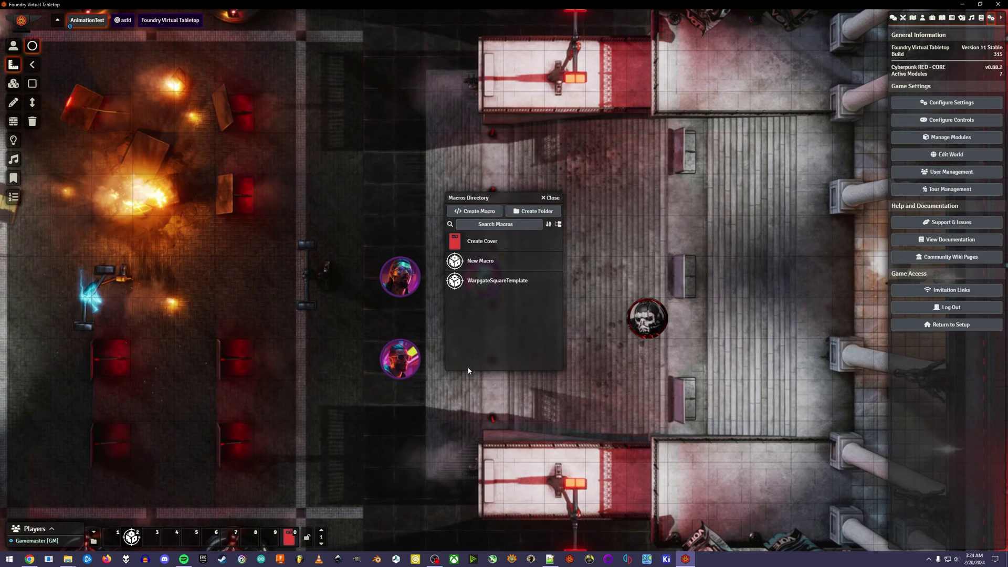
Step: Launch the Automated Animations recognition menu and view its On Token, Template and Melee entries
left_click(550, 198)
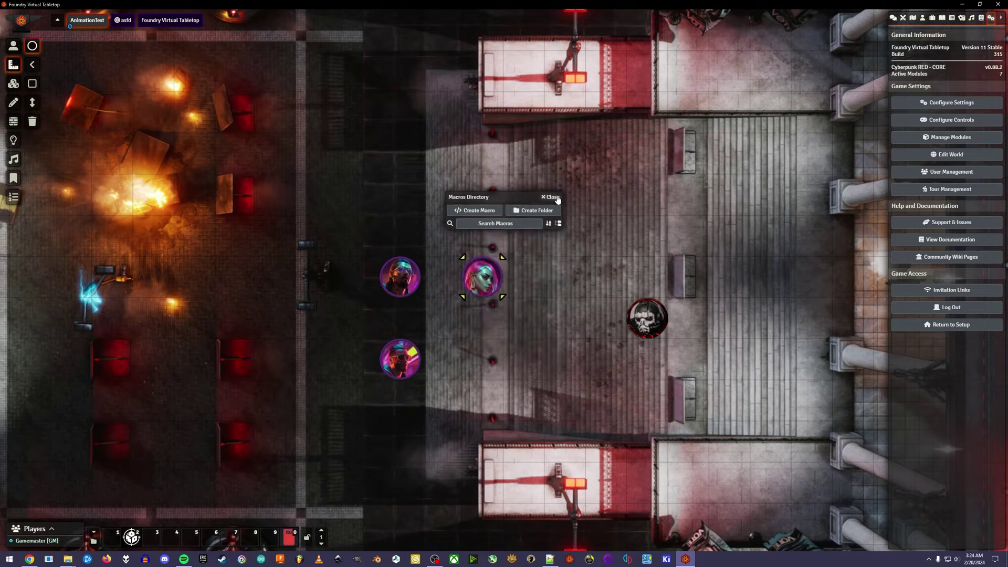
left_click(947, 103)
left_click_drag(525, 145, 650, 120)
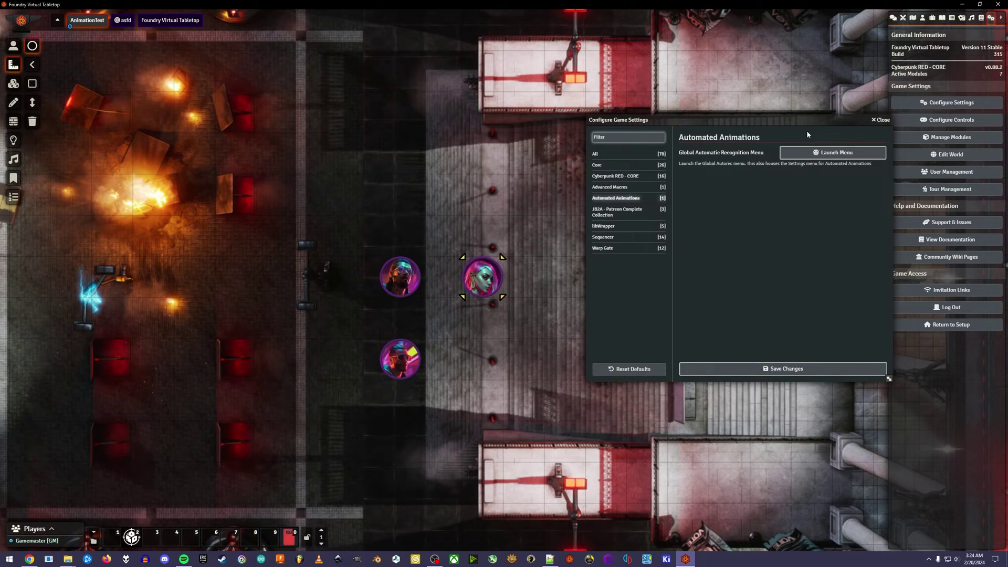
left_click(826, 154)
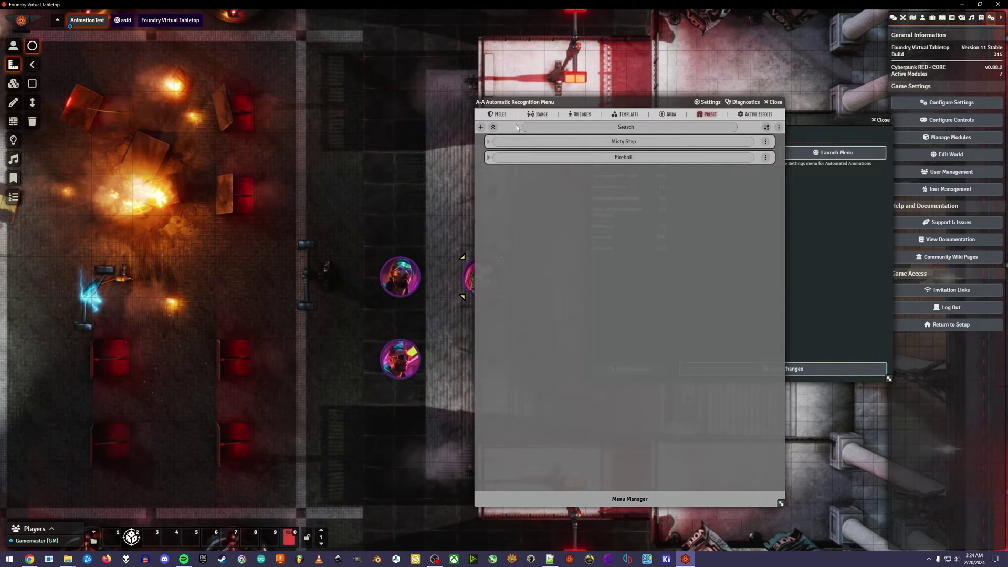
left_click(572, 114)
left_click(626, 114)
left_click(498, 115)
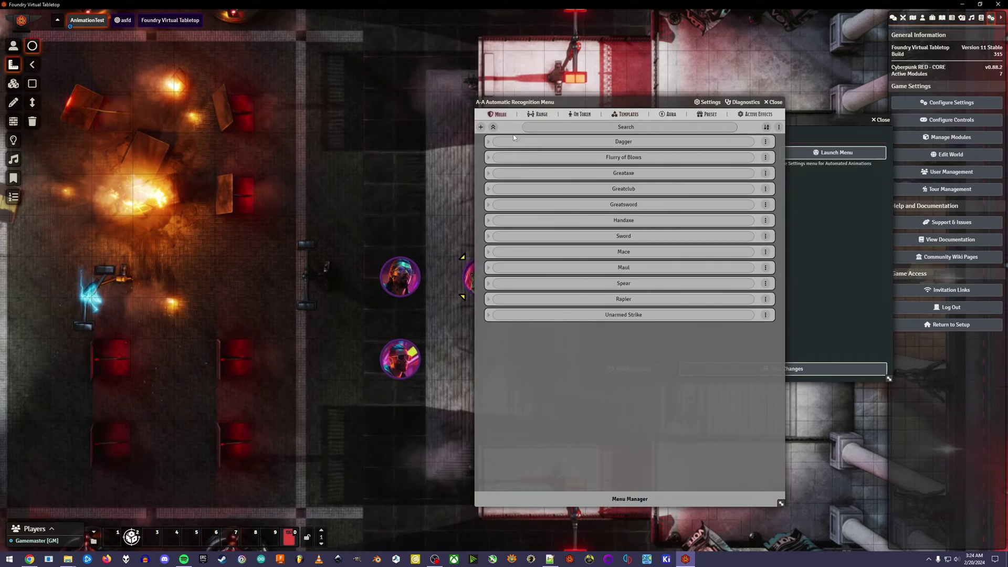
Step: Overwrite the recognition menu using AA_CPR_V89_1.json from the Stuff for AA Foundry folder
left_click(636, 499)
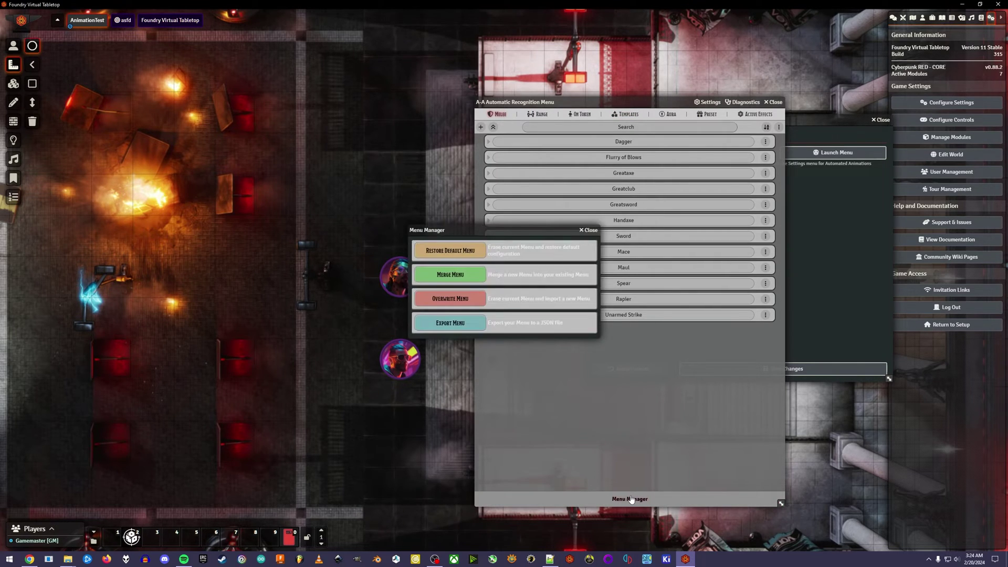
left_click(466, 303)
left_click(468, 302)
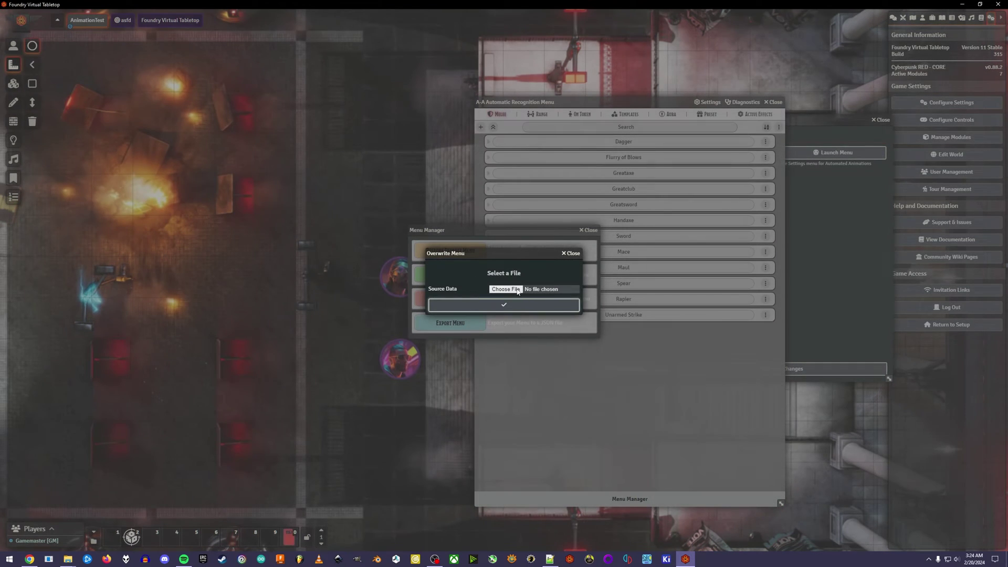
left_click(501, 289)
double_click(260, 123)
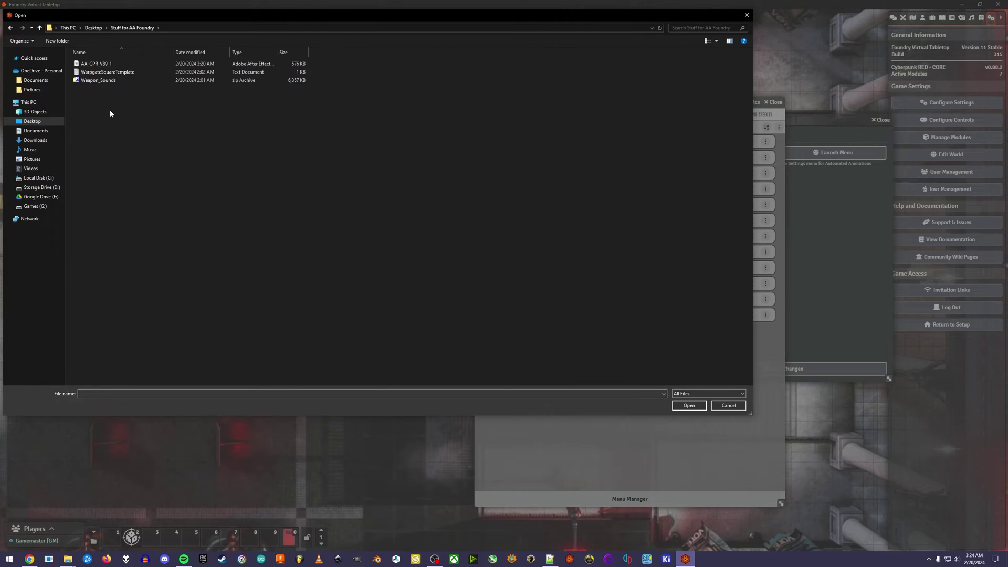
left_click(95, 64)
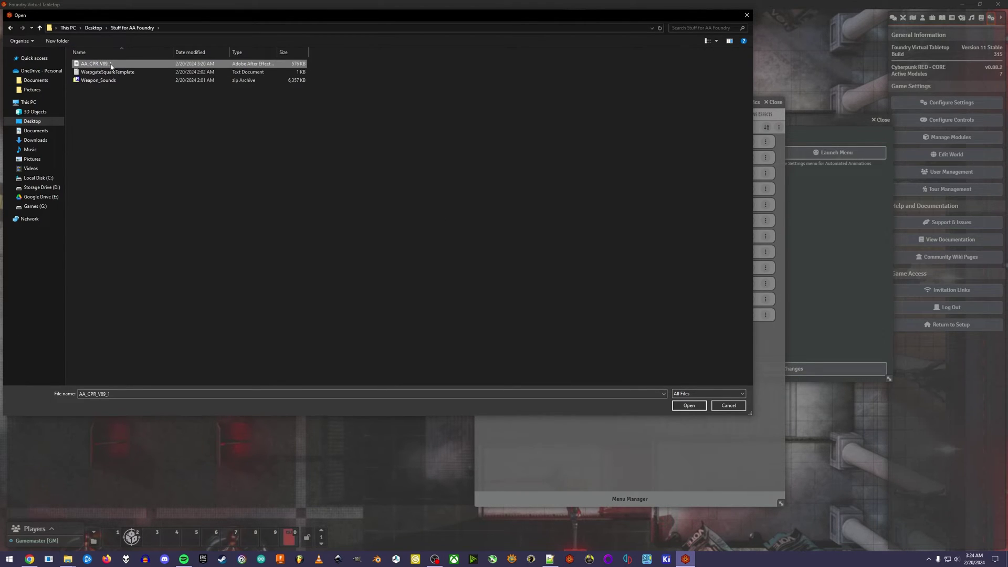
double_click(115, 65)
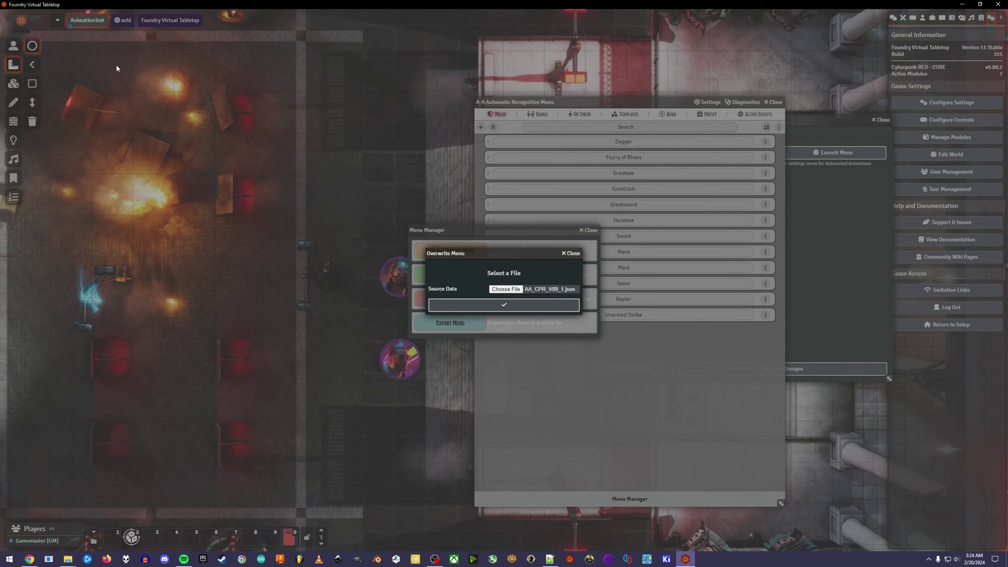
left_click(510, 310)
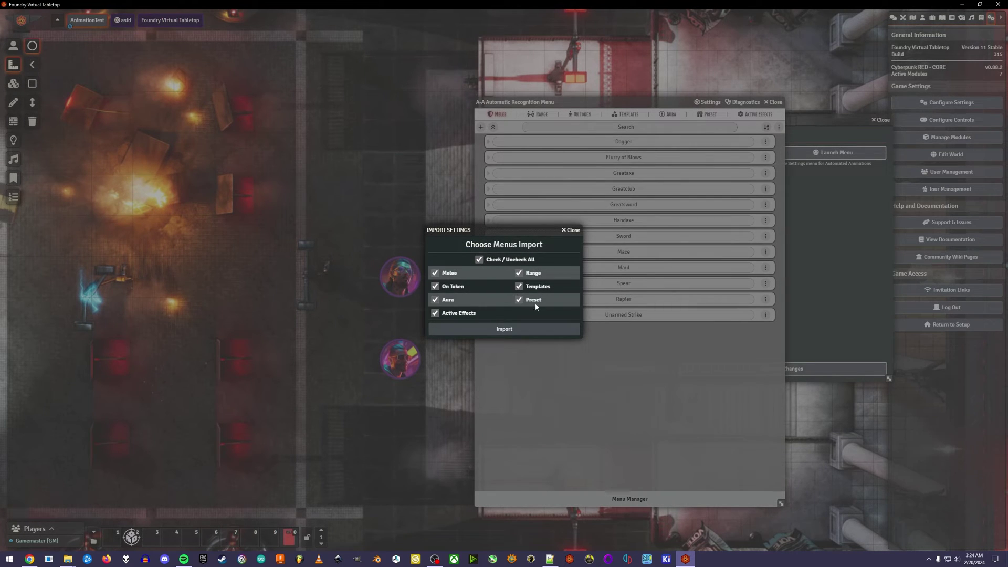
Step: Import all menu categories and review the new Cyberpunk melee and ranged entries
left_click(522, 330)
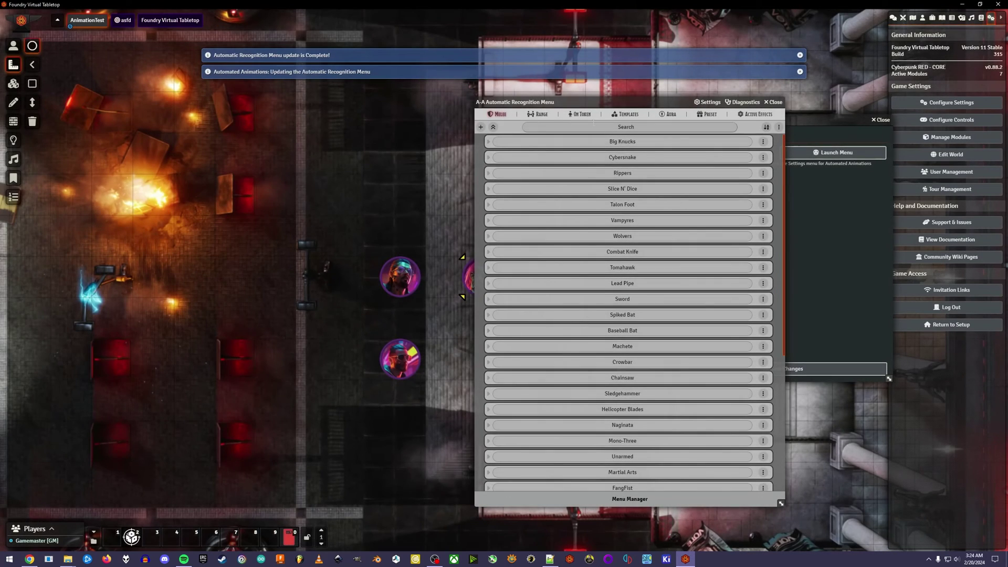
scroll(570, 283, "down", 3)
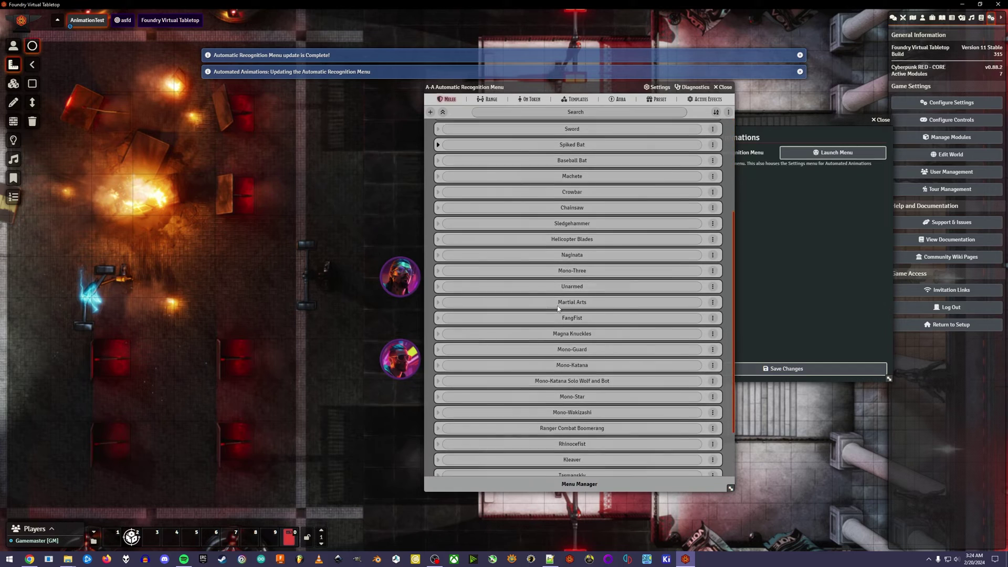
scroll(562, 299, "down", 2)
left_click(487, 99)
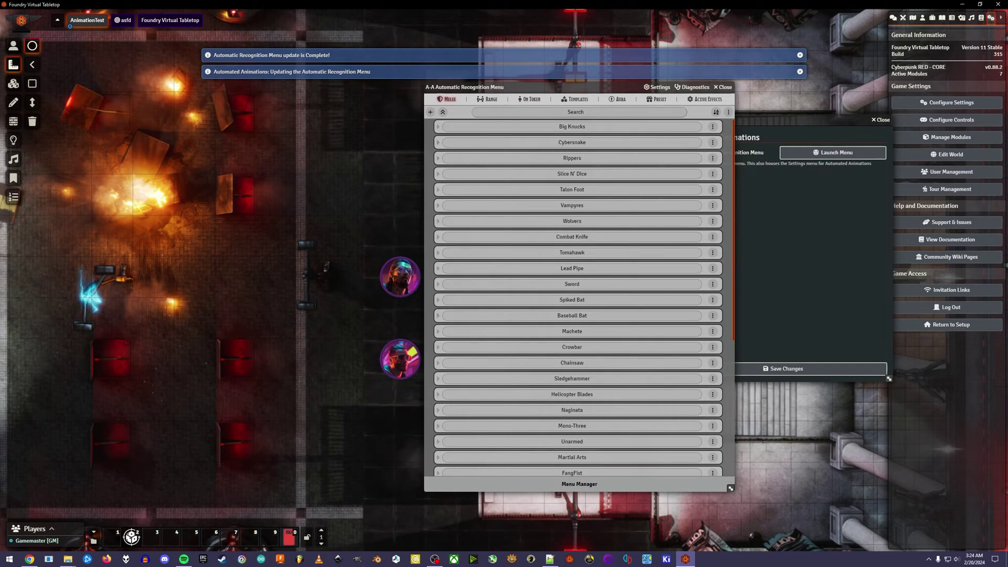
scroll(553, 297, "up", 2)
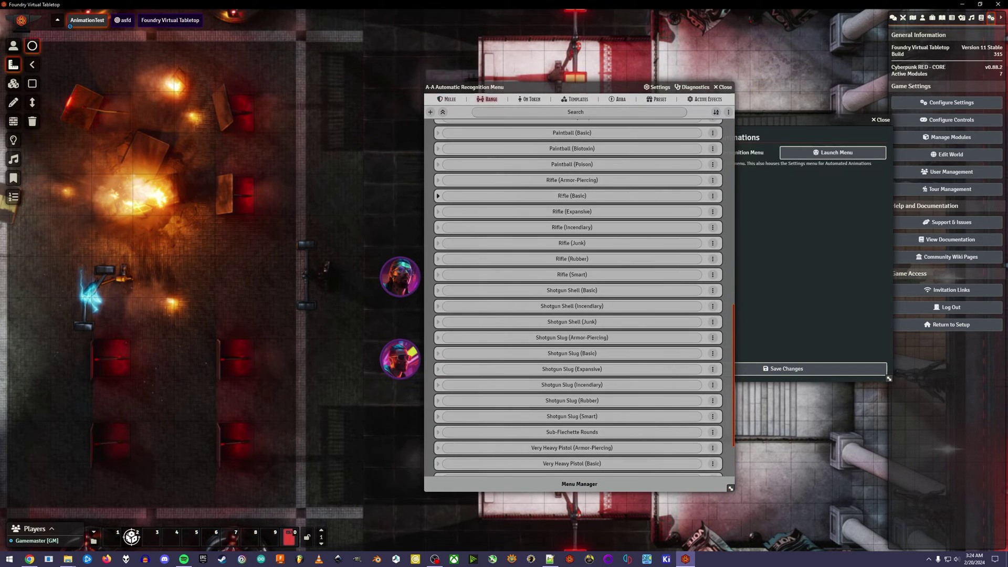
scroll(554, 236, "up", 3)
scroll(555, 154, "up", 2)
scroll(555, 153, "up", 3)
scroll(555, 154, "up", 1)
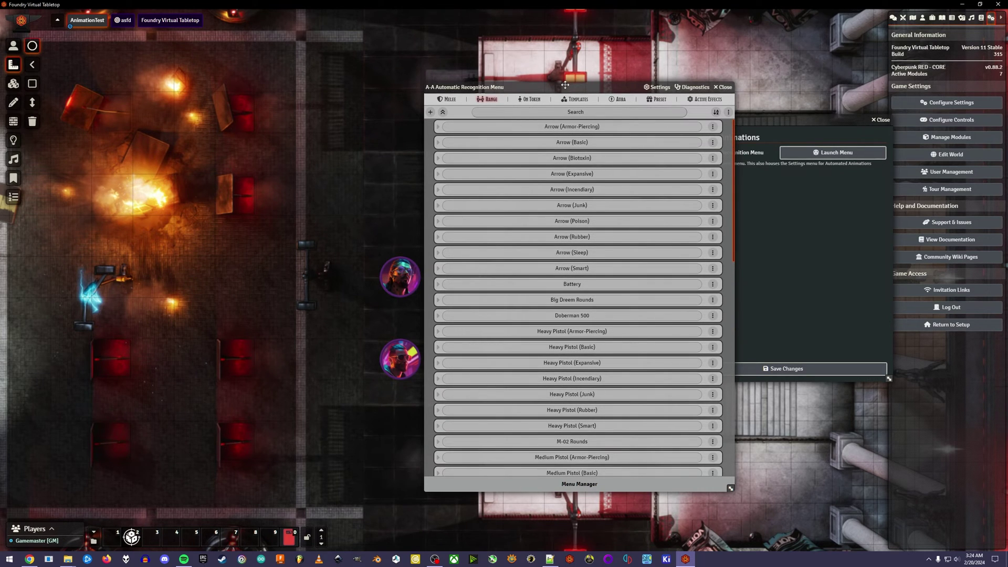
Step: Collapse the recognition menu in the upper left and close game settings
left_click_drag(572, 87, 196, 42)
double_click(192, 42)
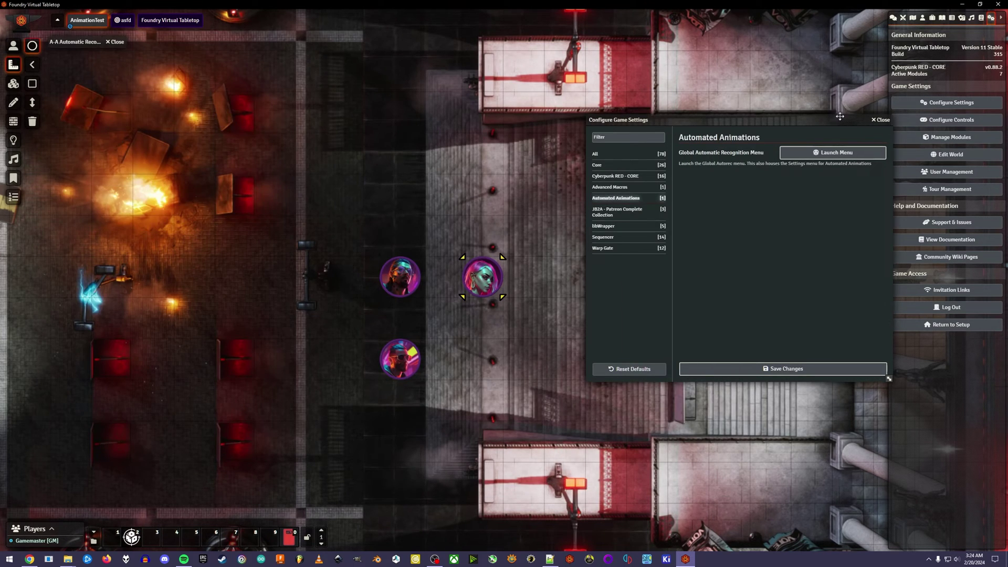
left_click(880, 119)
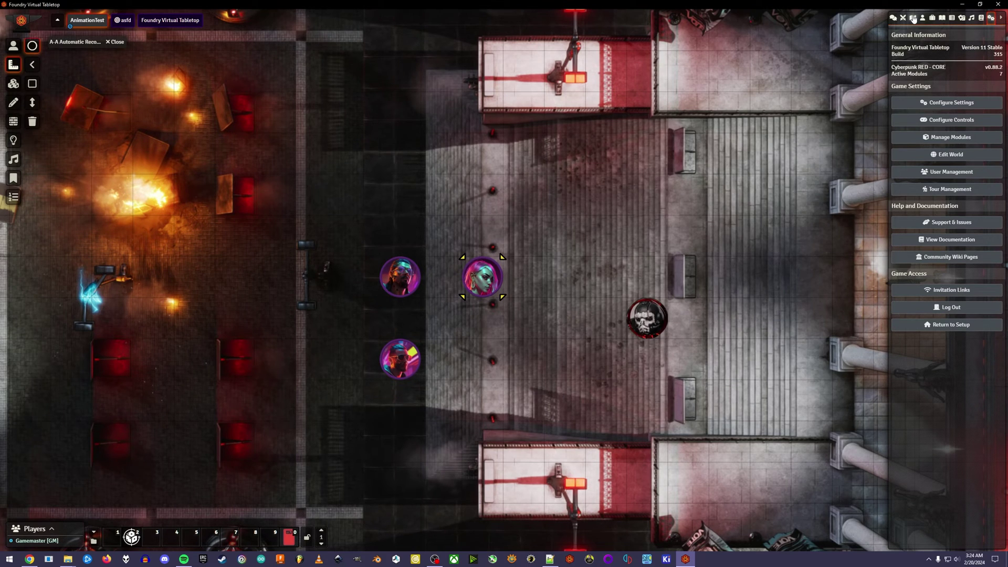
Step: Show the chat log and open the skull Test token's character sheet
left_click(892, 18)
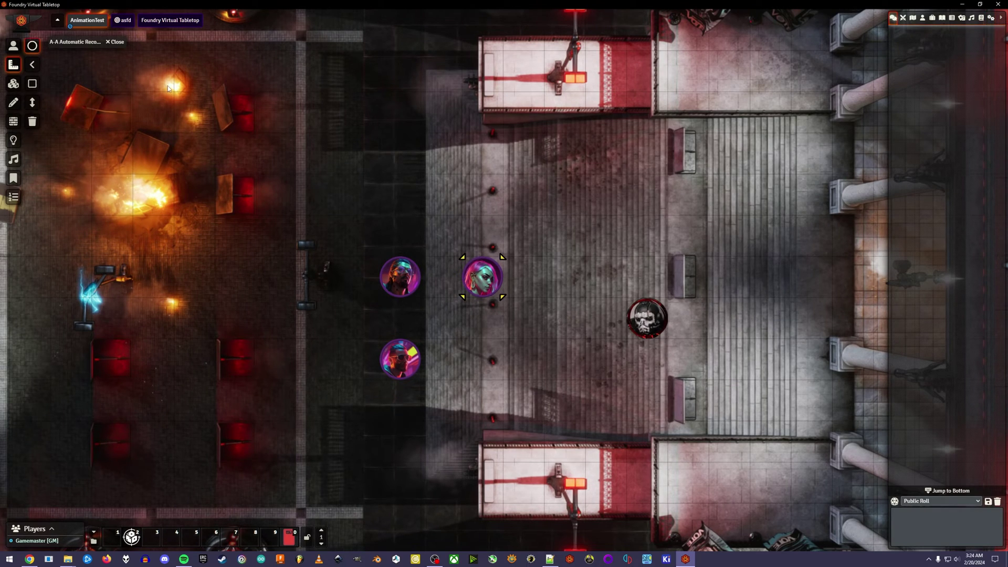
left_click(13, 46)
double_click(650, 313)
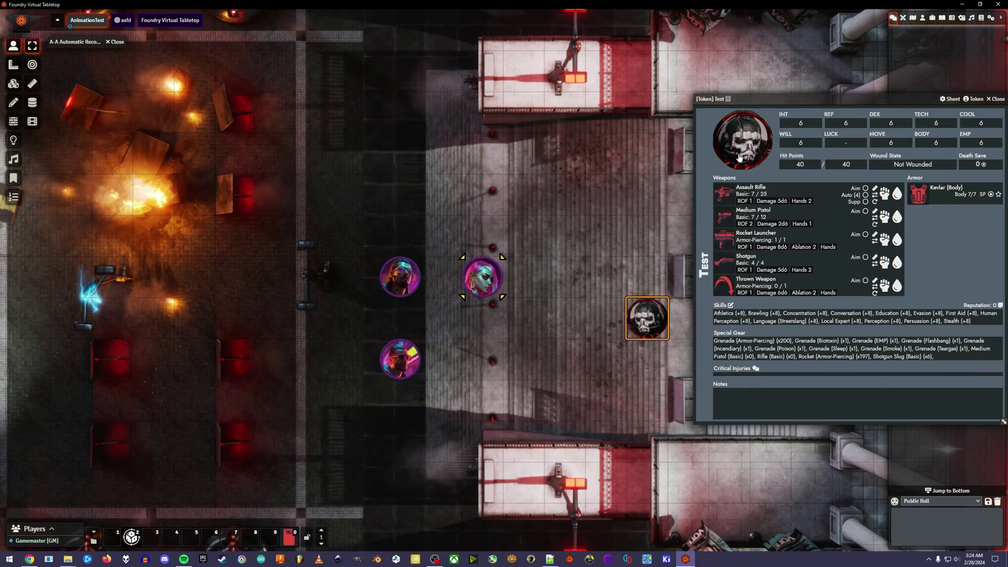
Step: Fire the Assault Rifle, Medium Pistol and Shotgun, then reload the Thrown Weapon with an armor-piercing grenade
left_click(884, 194)
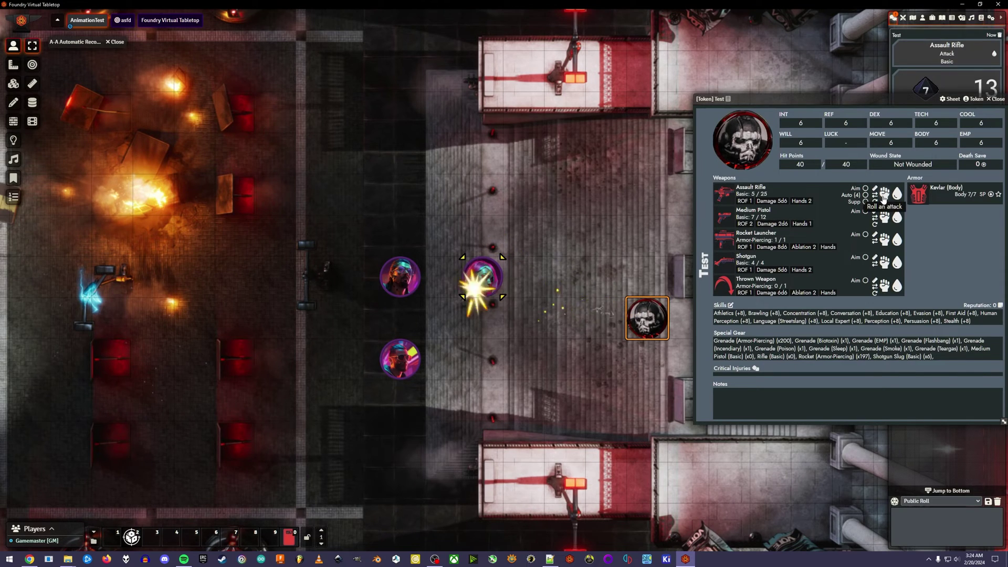
left_click(884, 219)
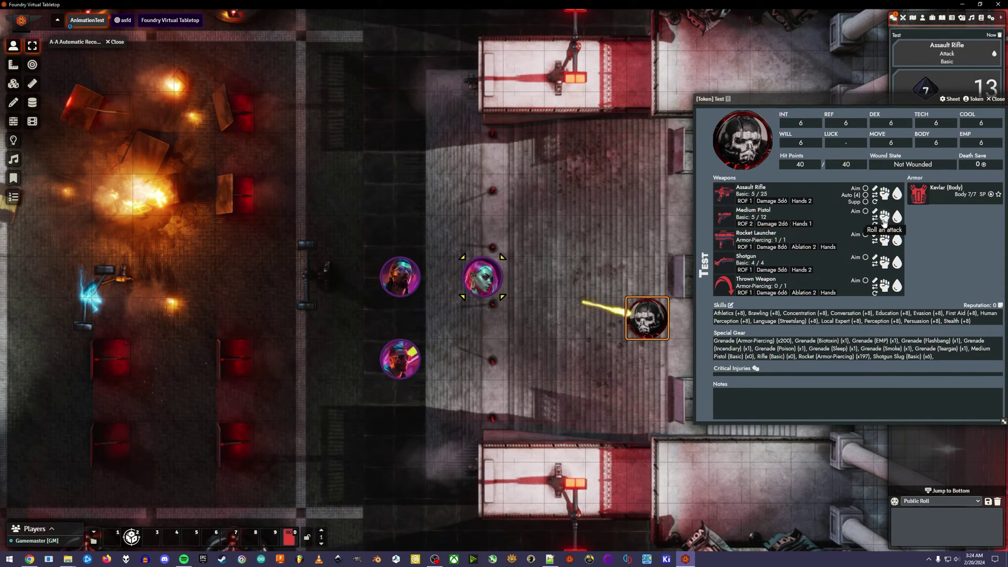
left_click(884, 264)
left_click(884, 264)
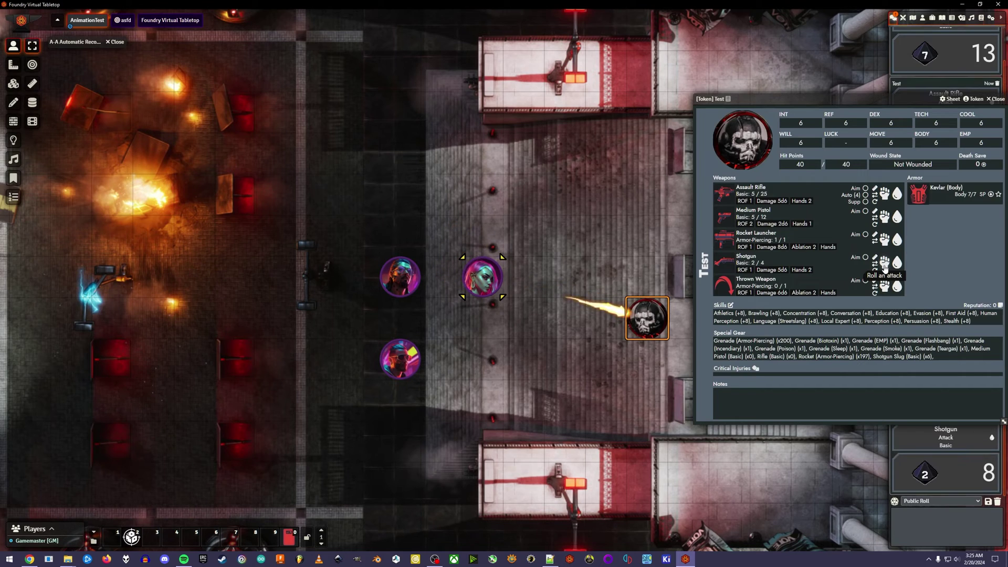
left_click(873, 289)
key("Return")
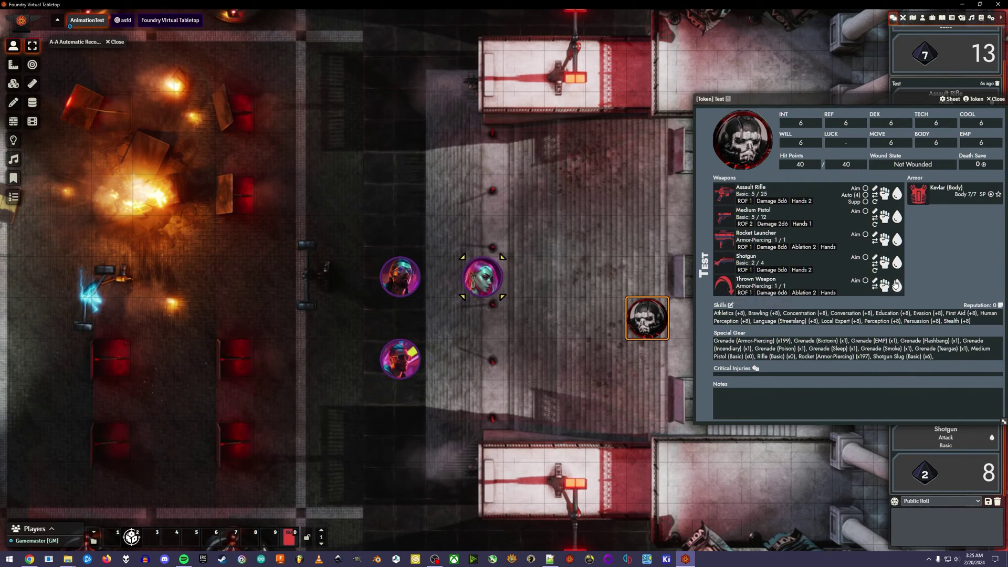
Step: Throw the grenade and fire the Rocket Launcher (15), placing two square templates, then shift the sheet left
left_click(896, 285)
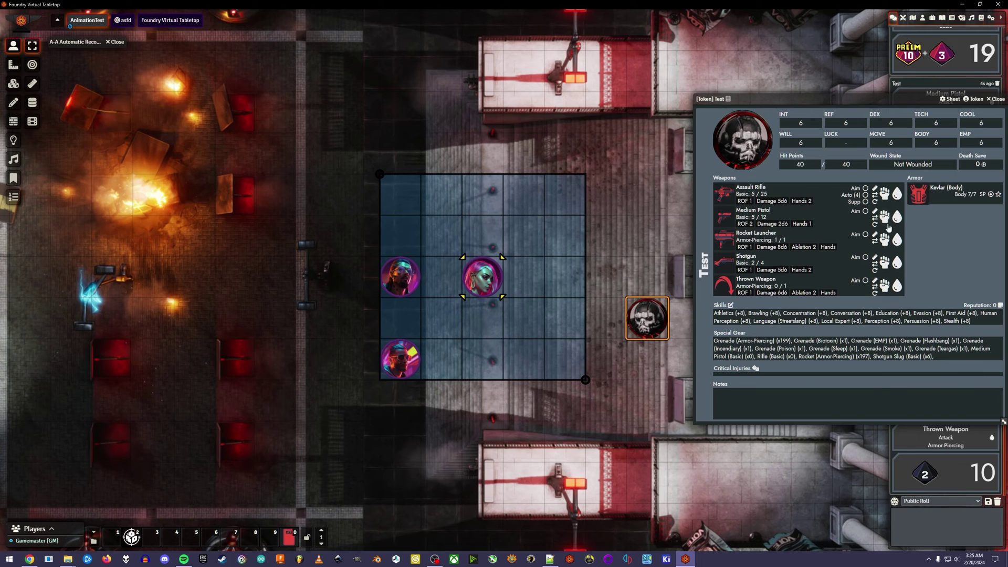
left_click(884, 240)
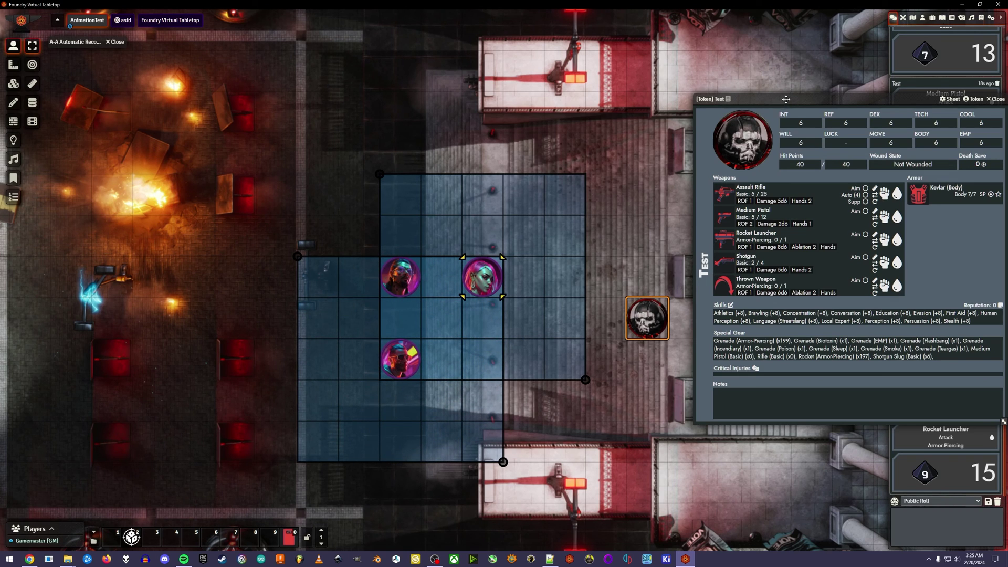
left_click_drag(785, 99, 698, 106)
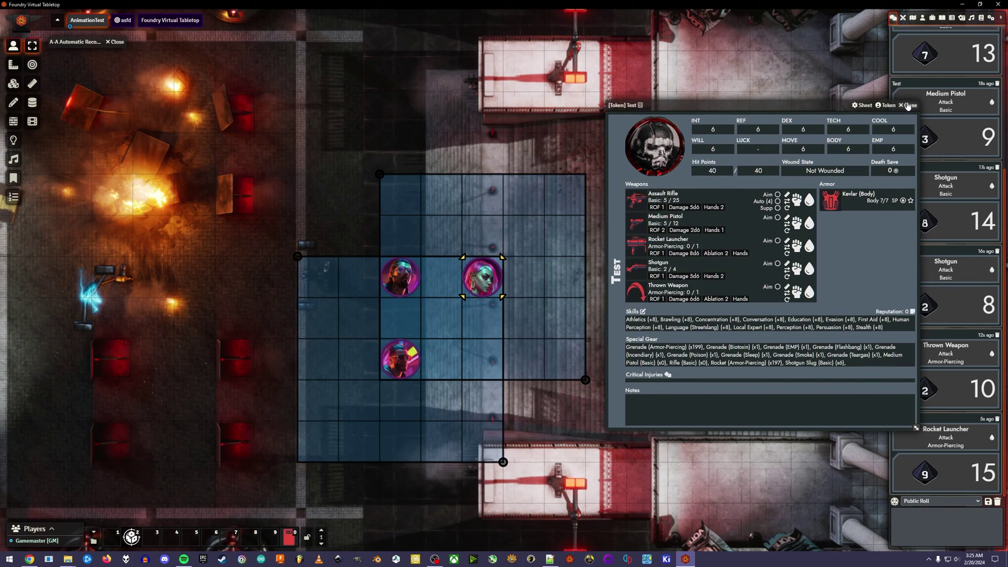